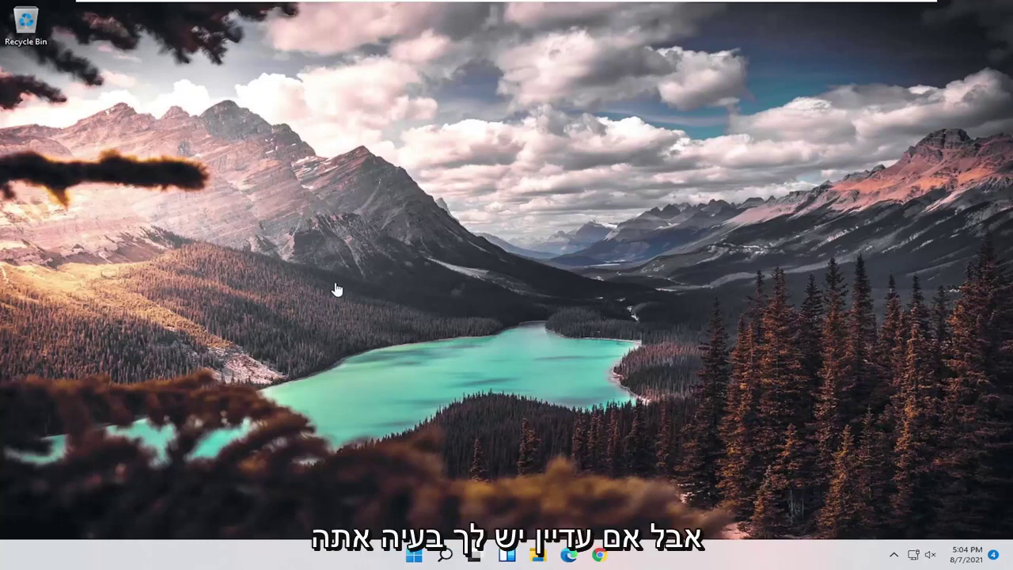
Open Device Manager and expand the Universal Serial Bus controllers category
left_click(445, 555)
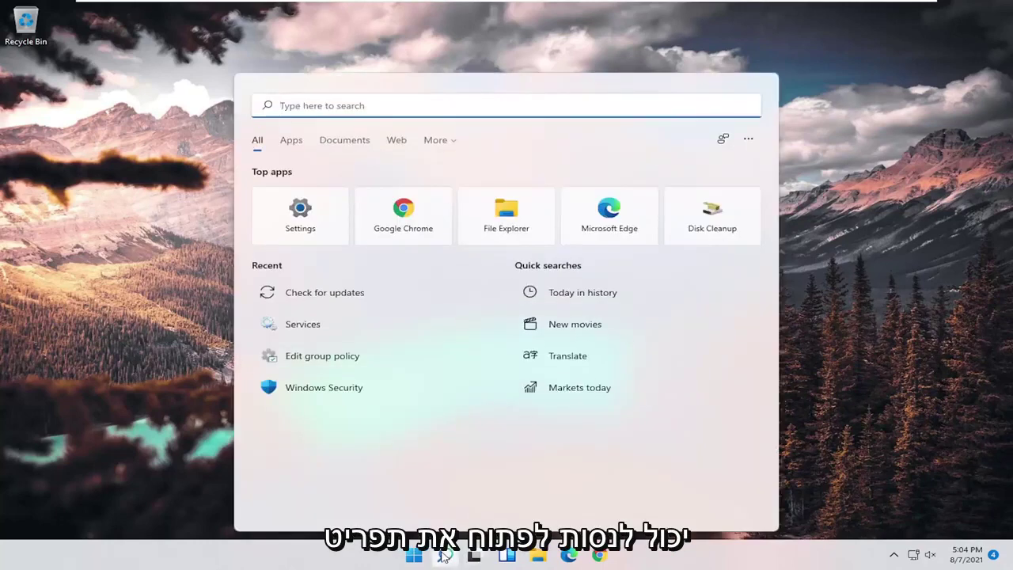
type("device manager")
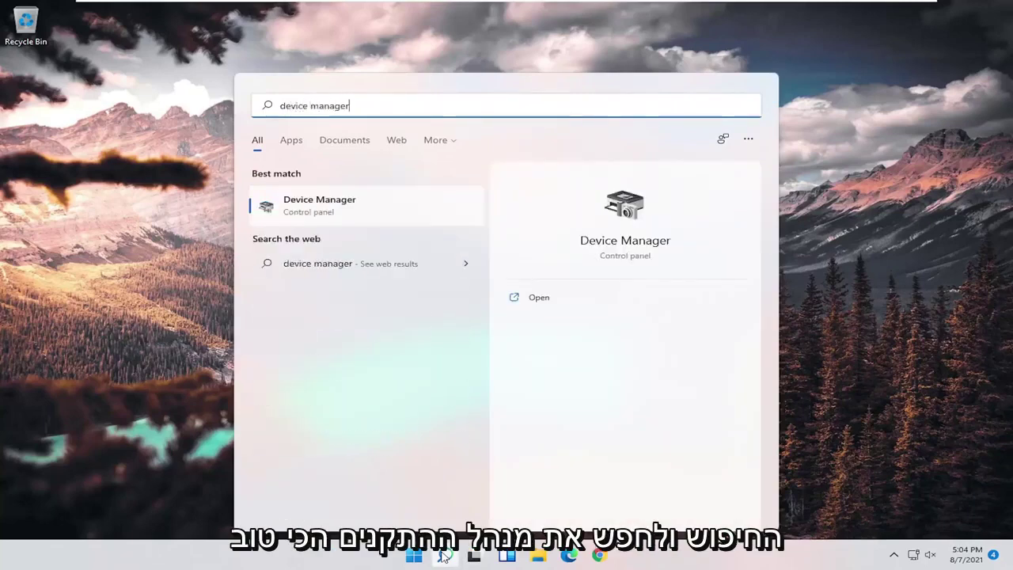
left_click(325, 209)
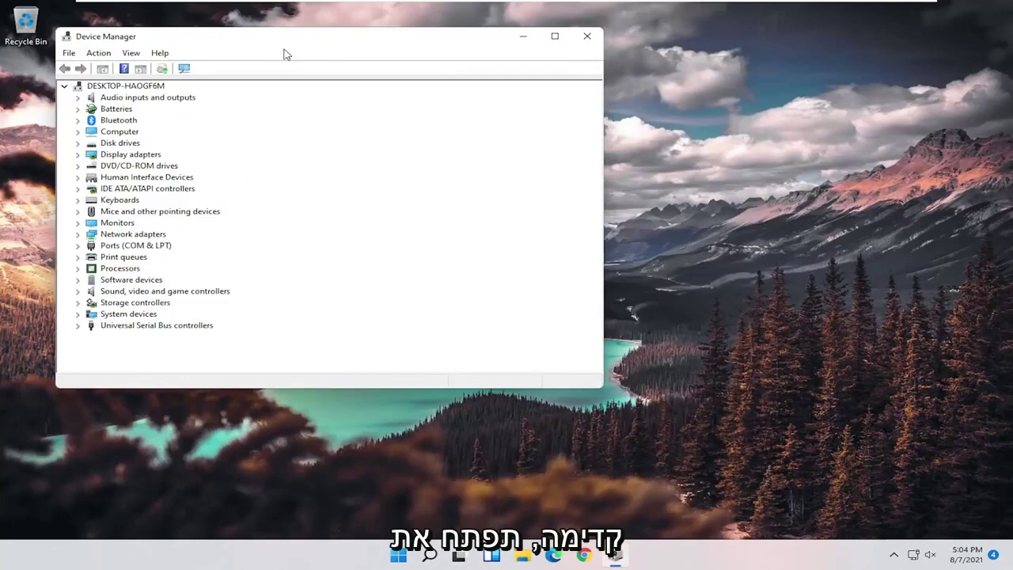
left_click_drag(284, 47, 458, 76)
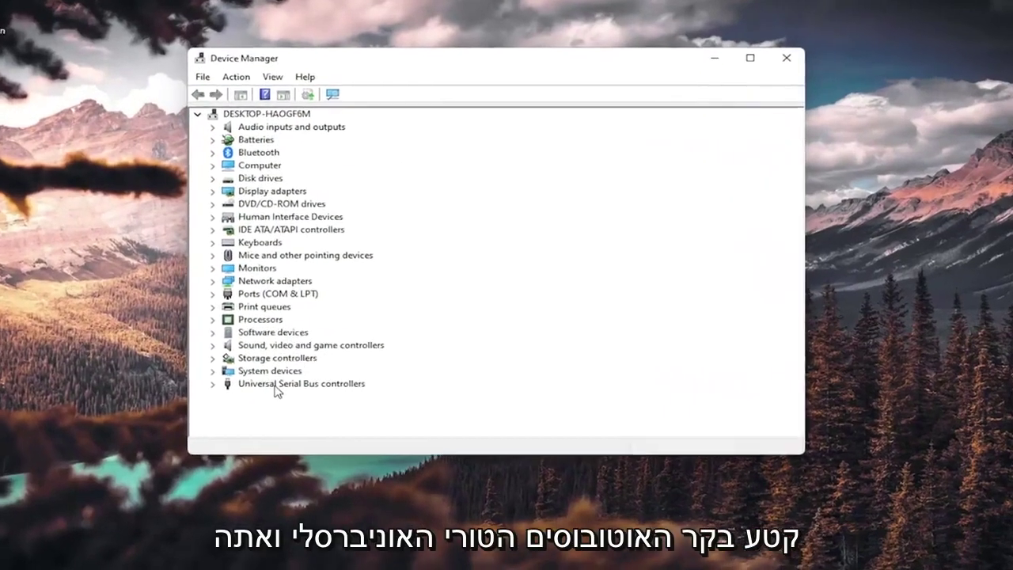
double_click(288, 356)
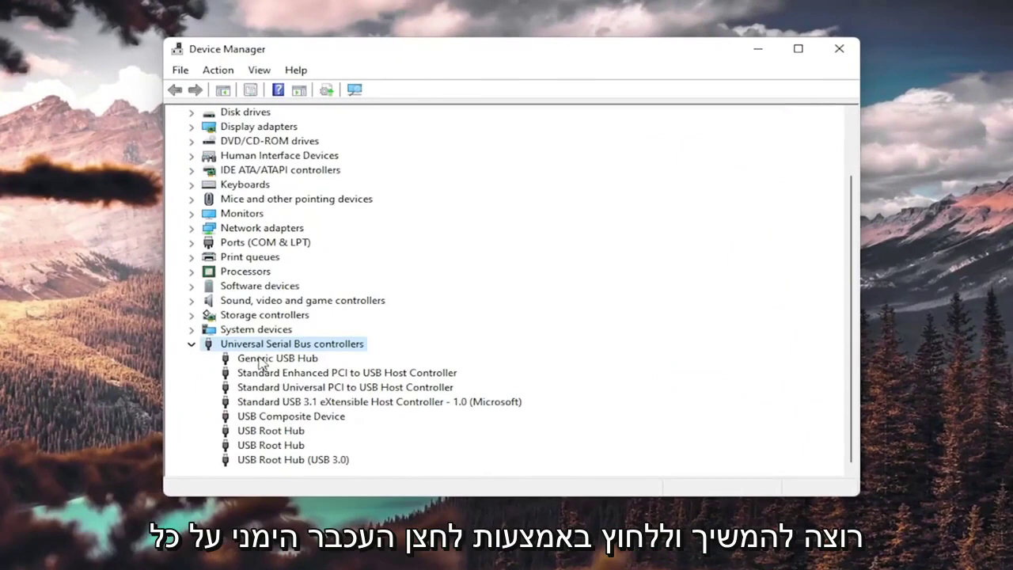
Update the Generic USB Hub driver manually, choosing the Generic USB Hub model from the drivers available on the computer
right_click(262, 360)
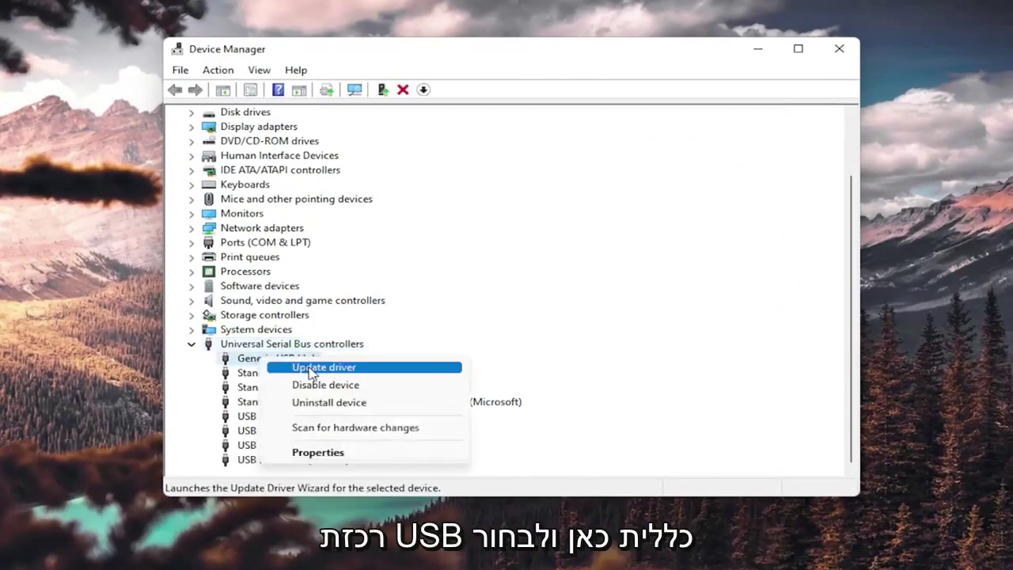
left_click(304, 366)
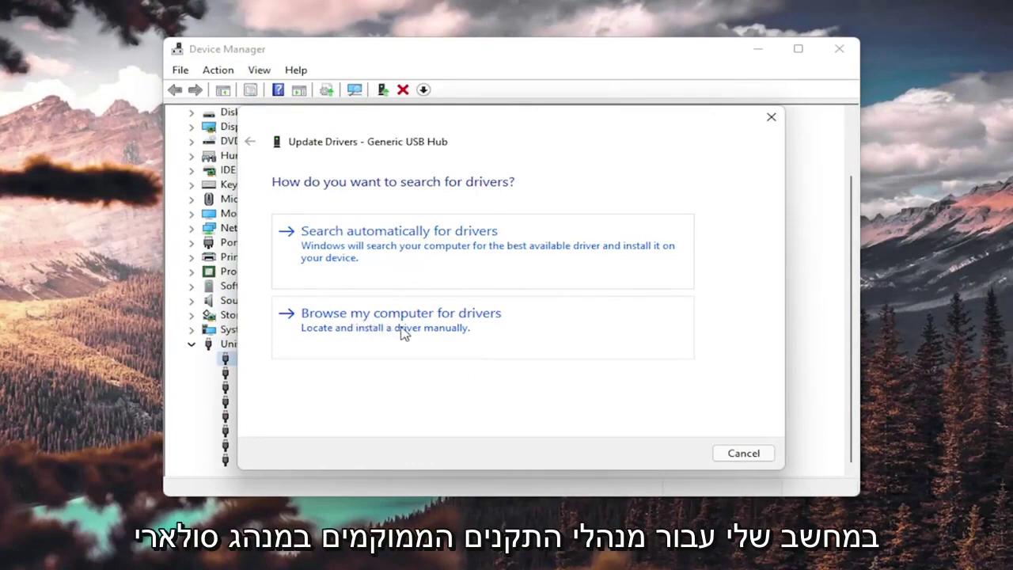
left_click(449, 330)
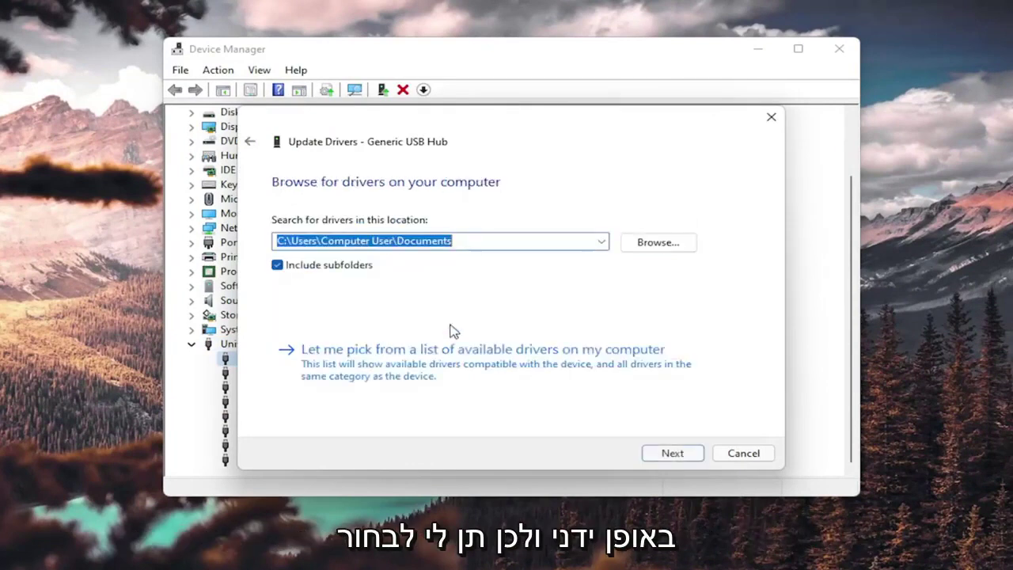
left_click(359, 364)
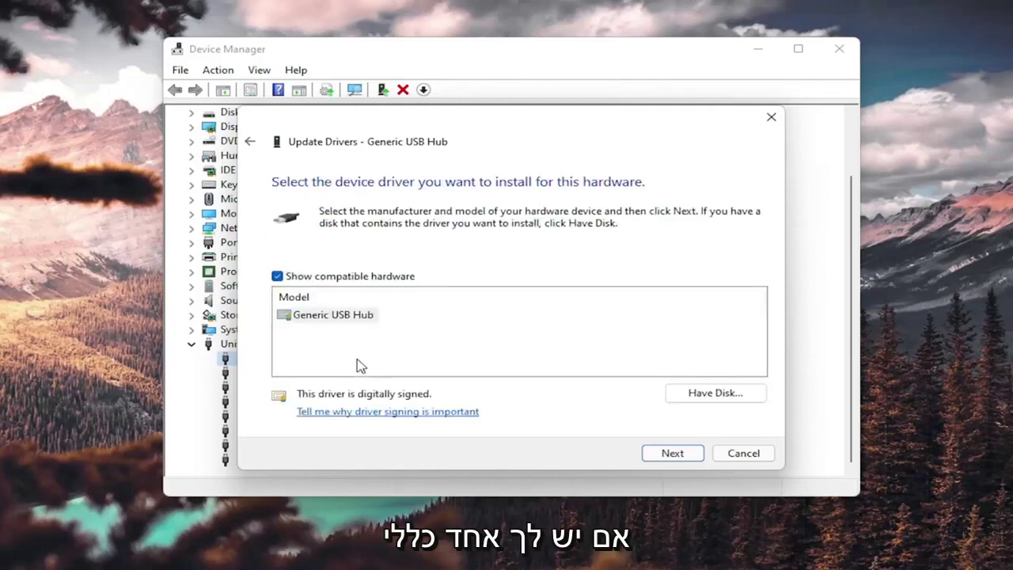
left_click(330, 317)
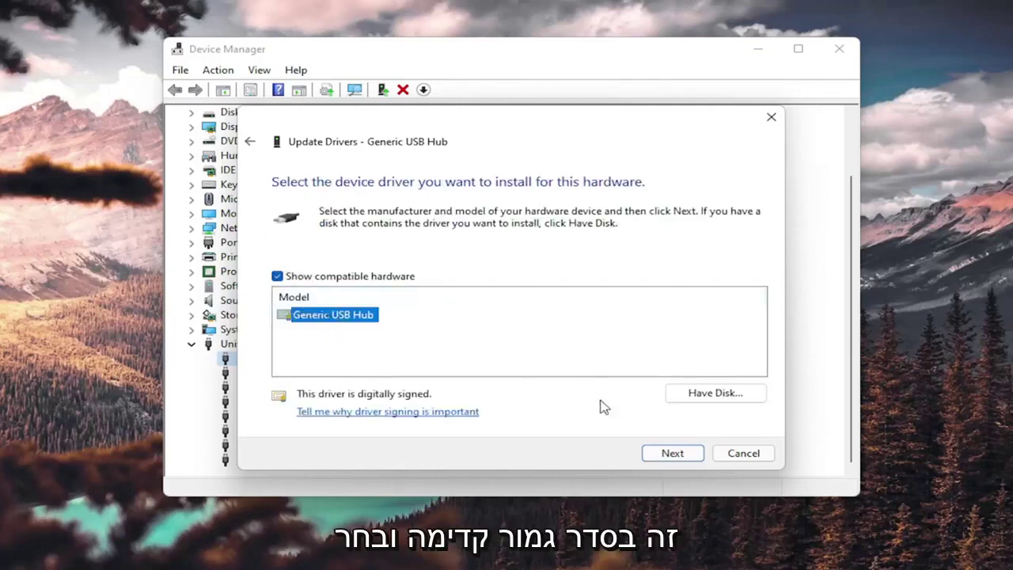
left_click(669, 452)
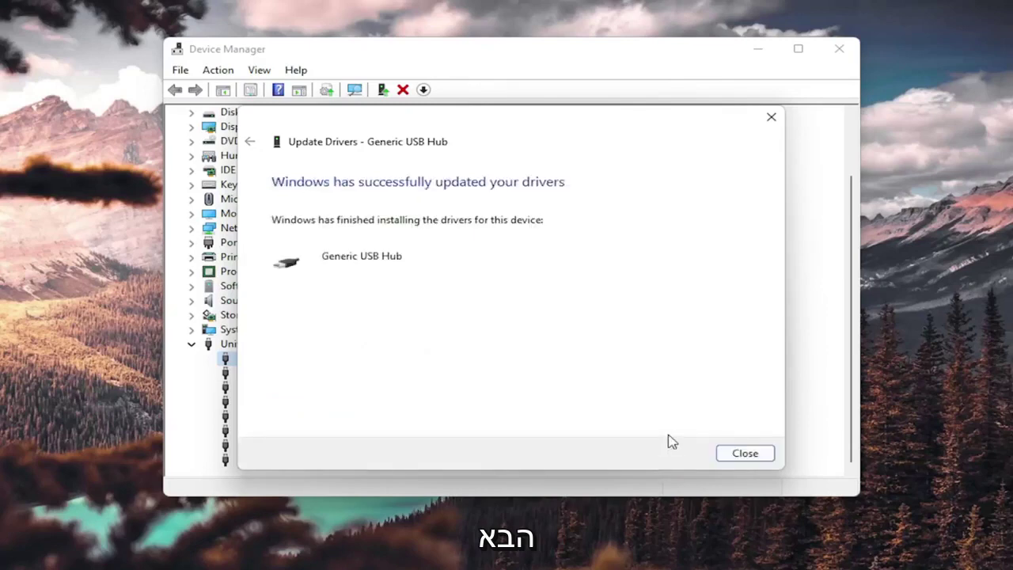
left_click(744, 453)
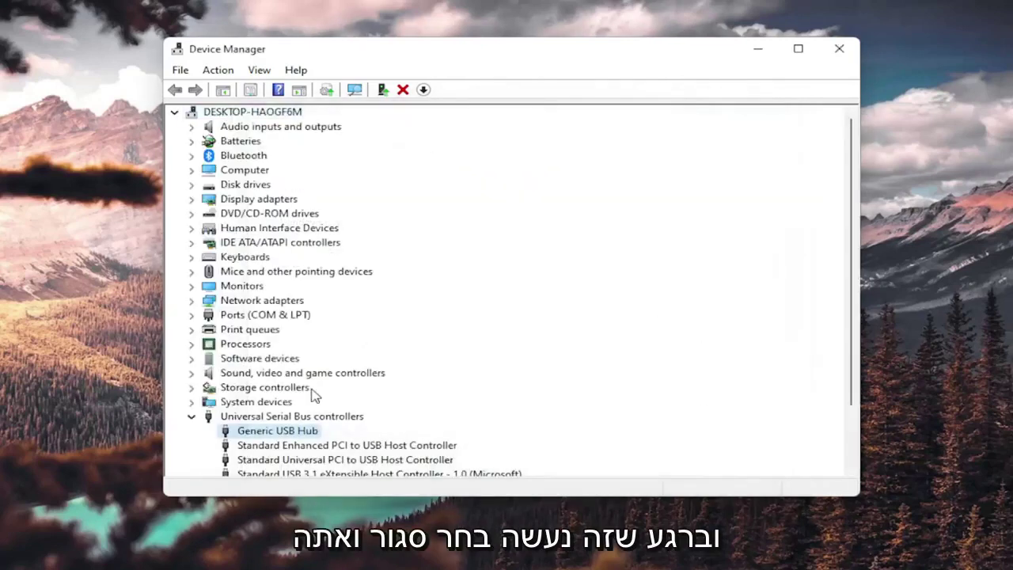
scroll(314, 395, "down", 2)
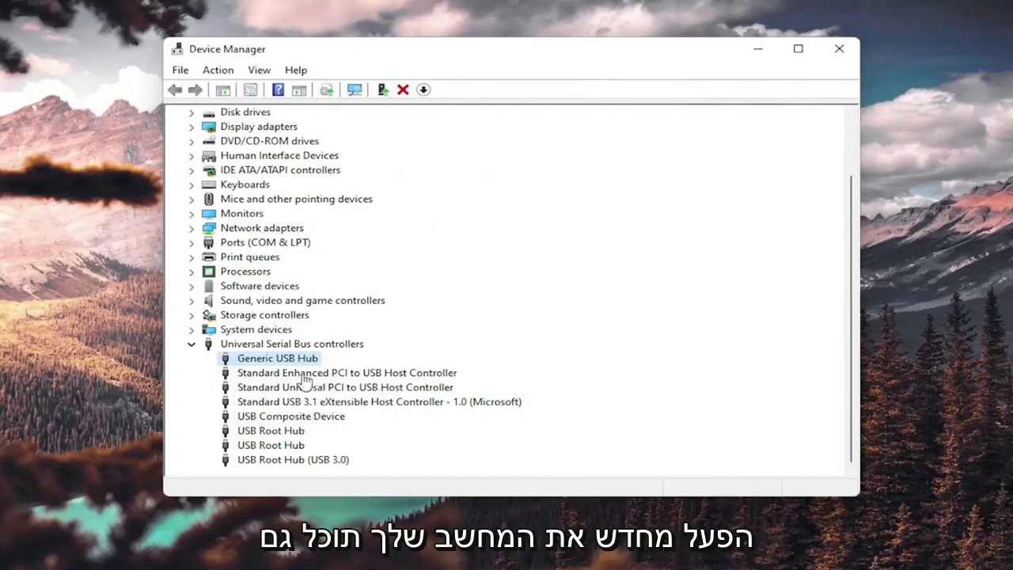
right_click(282, 361)
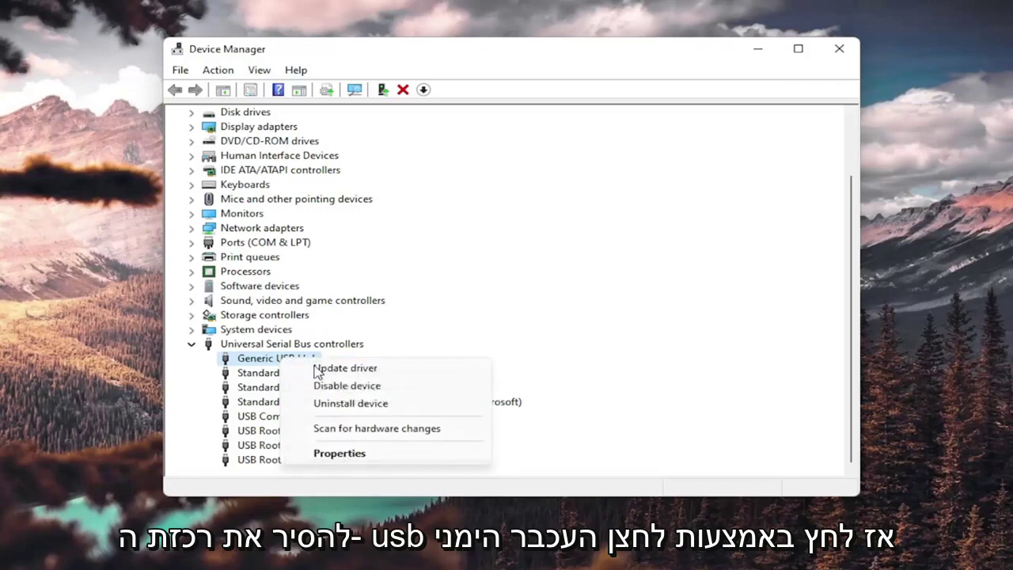
left_click(399, 404)
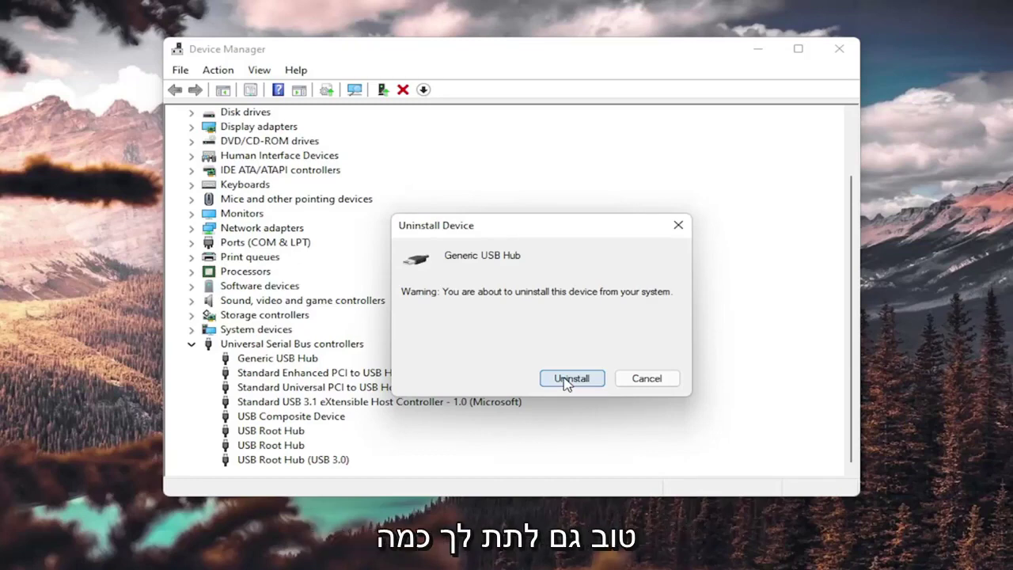
left_click(647, 378)
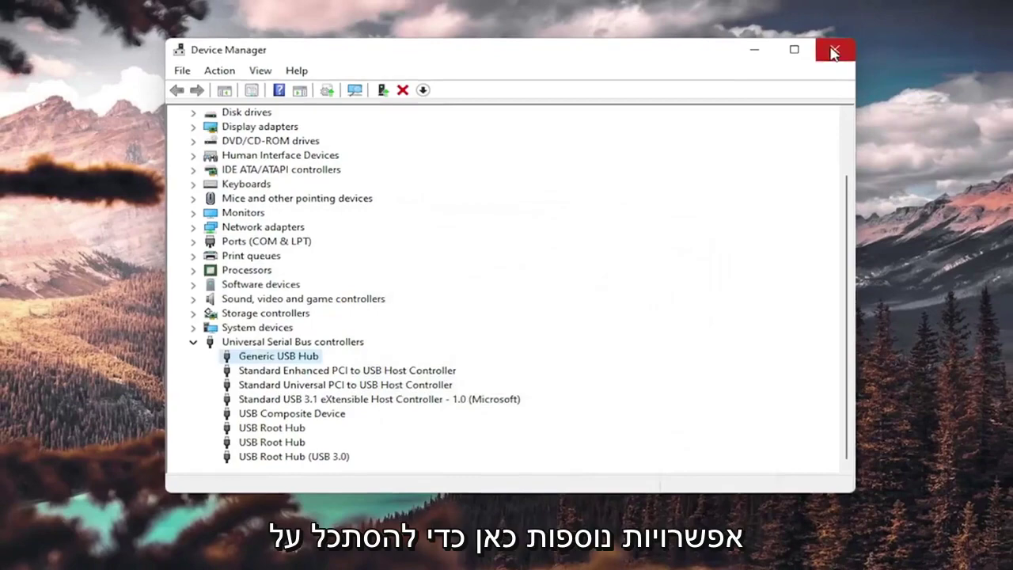
Close Device Manager and open Command Prompt as administrator, allowing it to make changes to the device
left_click(833, 52)
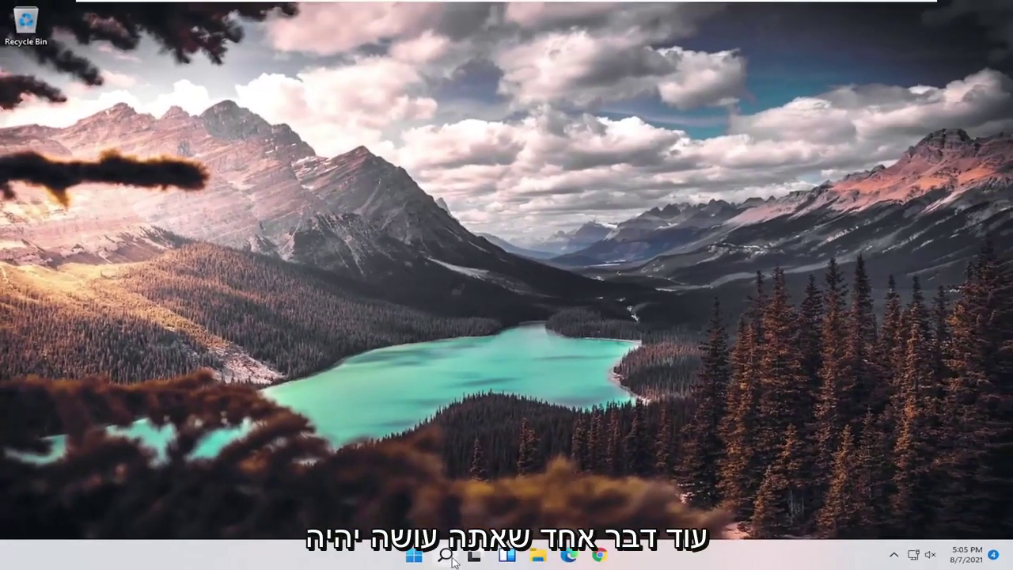
left_click(445, 554)
type("cmd")
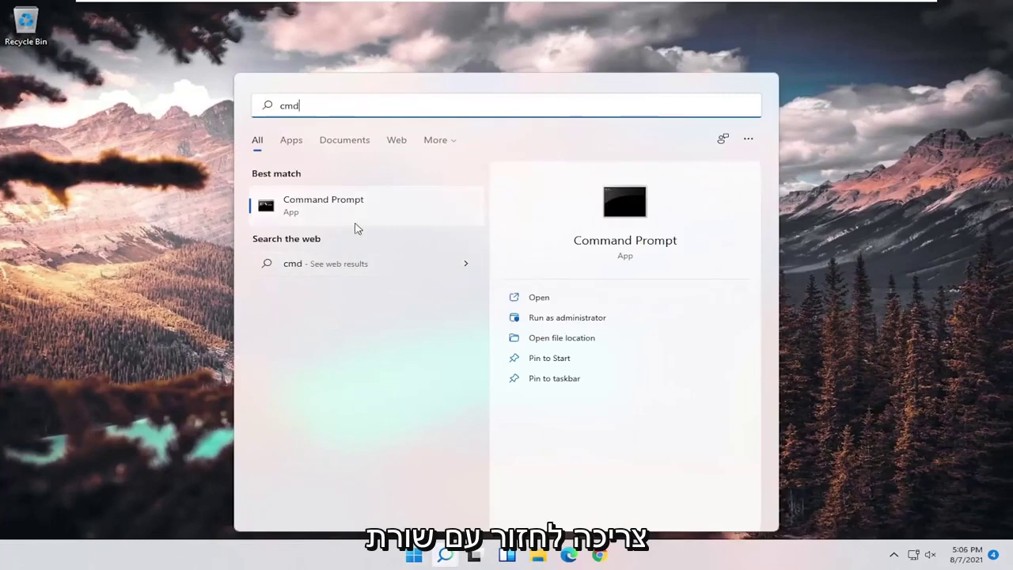
right_click(312, 205)
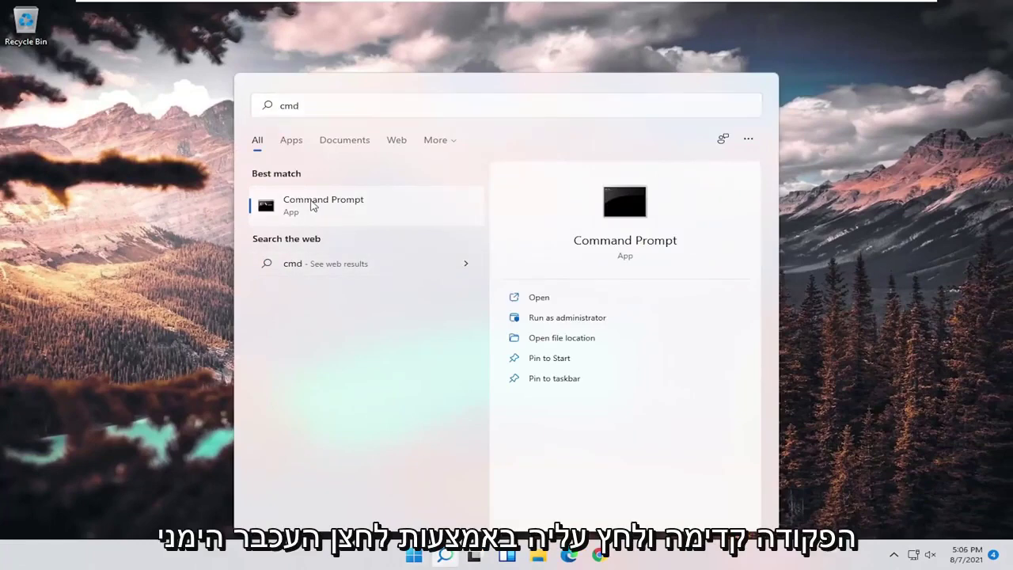
right_click(313, 205)
left_click(361, 220)
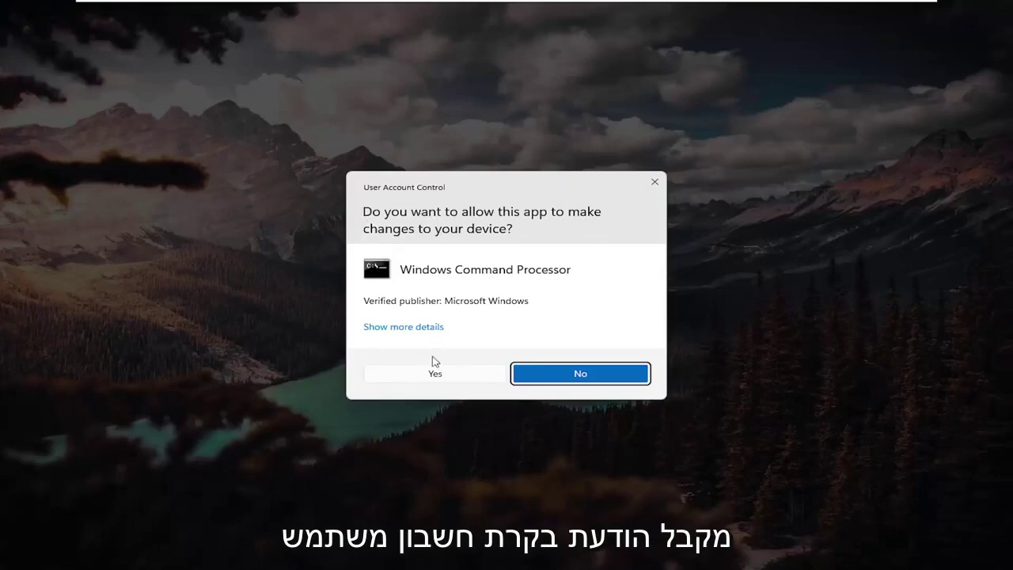
left_click(429, 373)
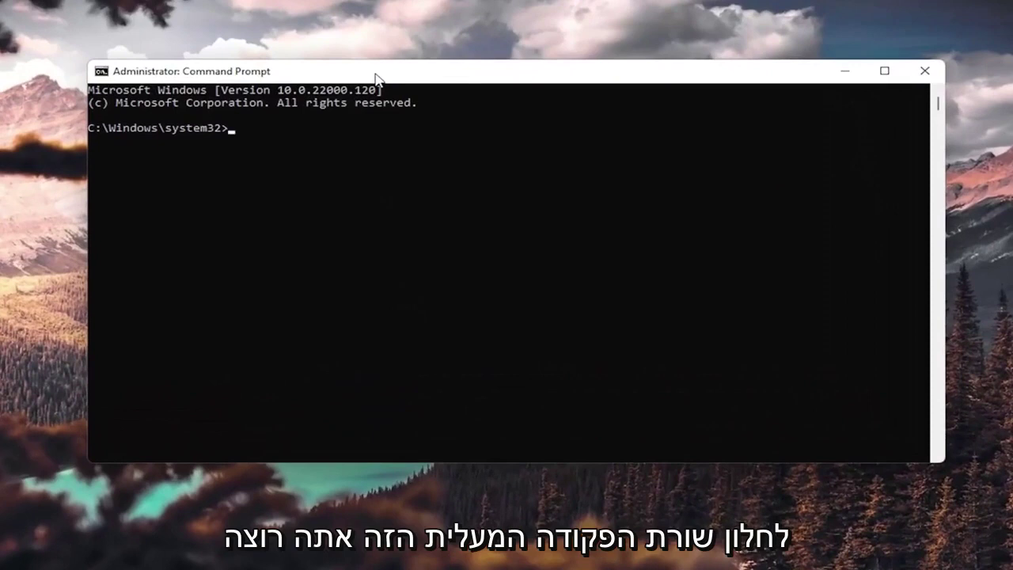
Run the system file check with sfc /scannow and close Command Prompt once the scan completes
type("sfc")
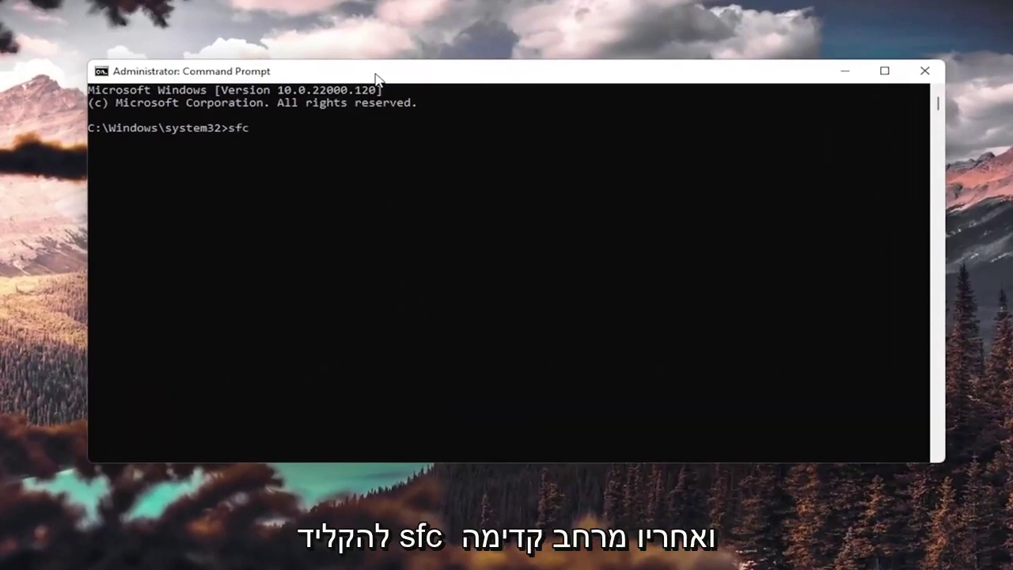
type(" /scan")
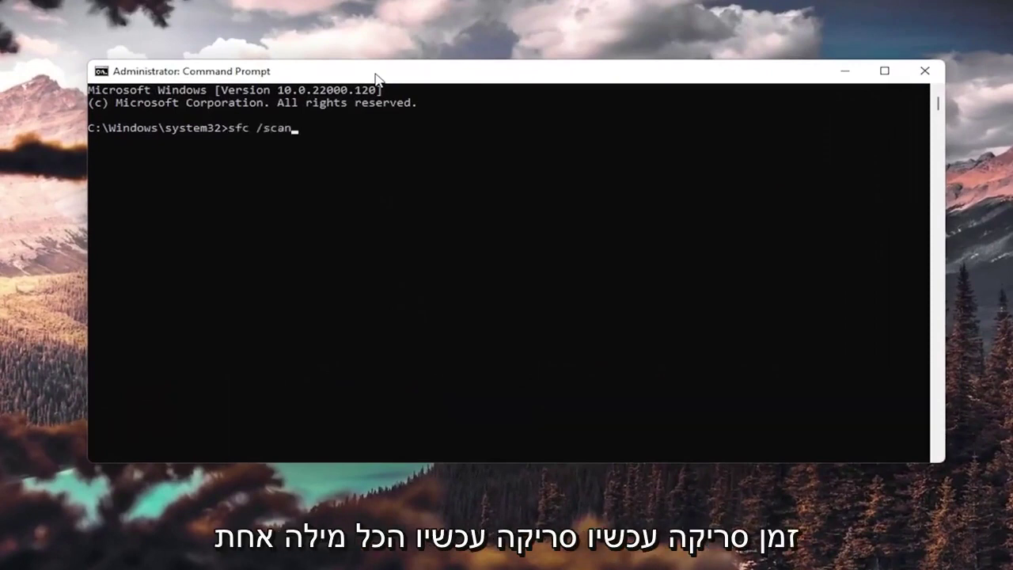
type("now")
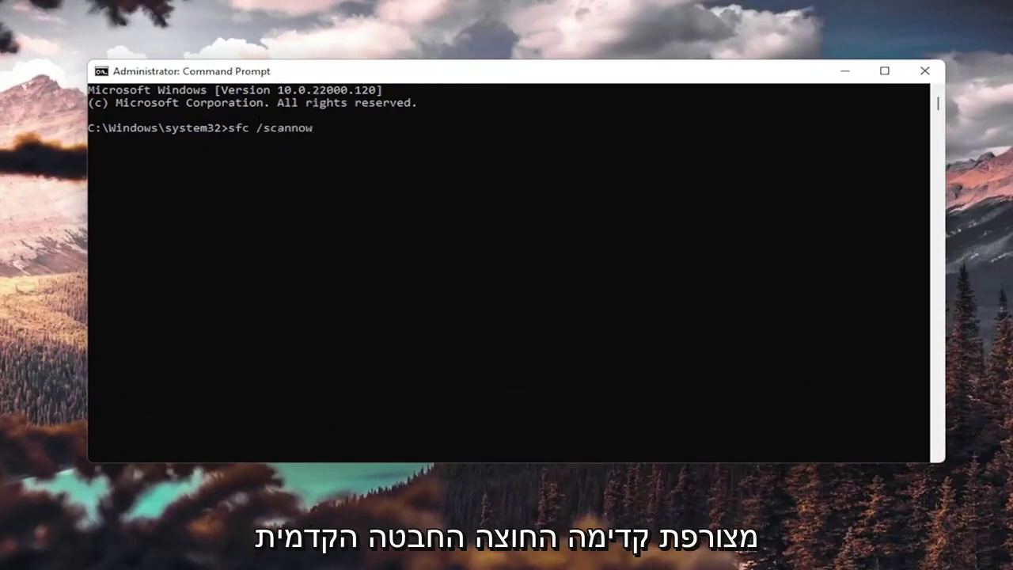
left_click(323, 136)
key("Escape")
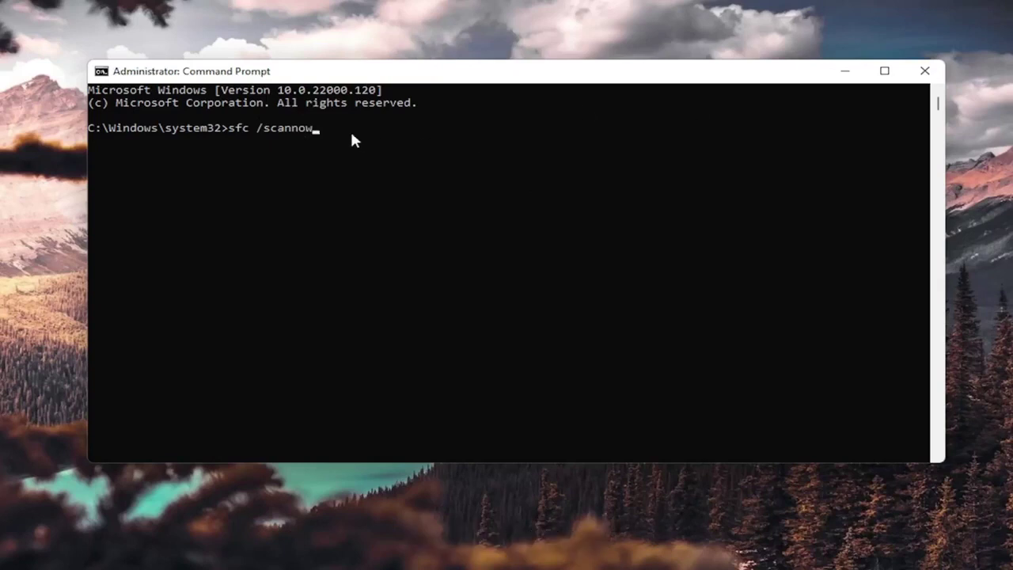
key("Return")
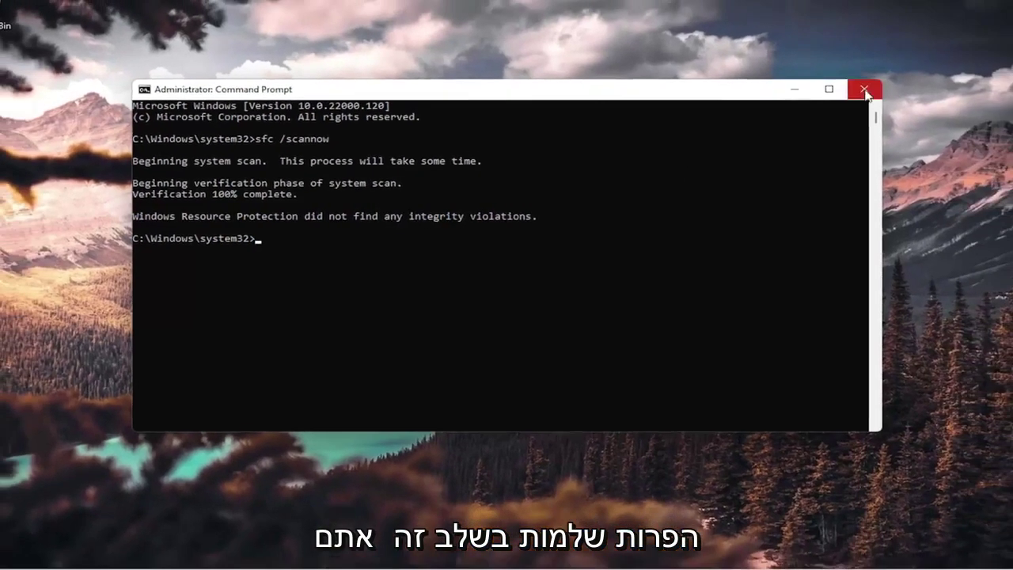
left_click(924, 71)
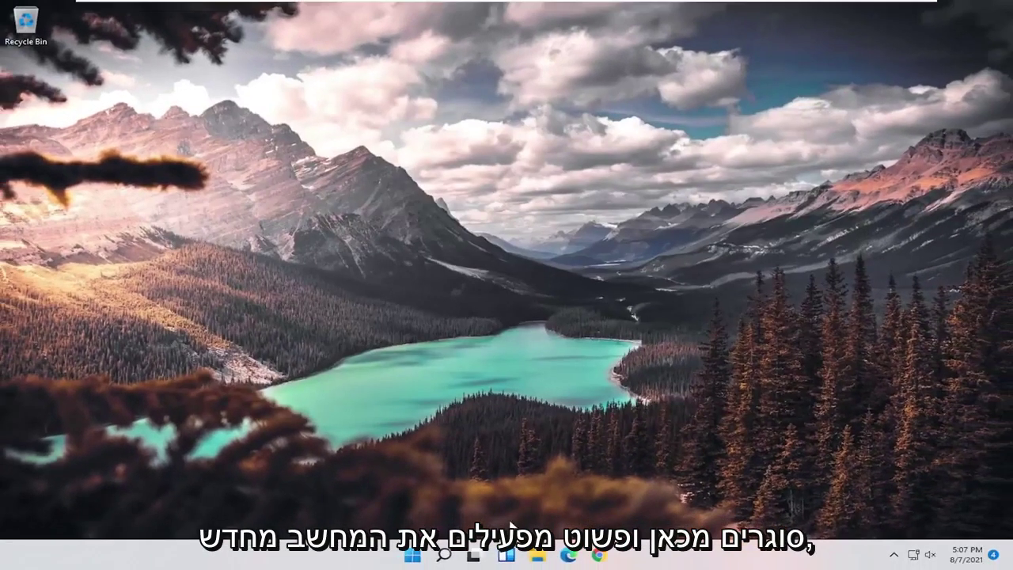
Restart the computer
right_click(413, 554)
mouse_move(418, 505)
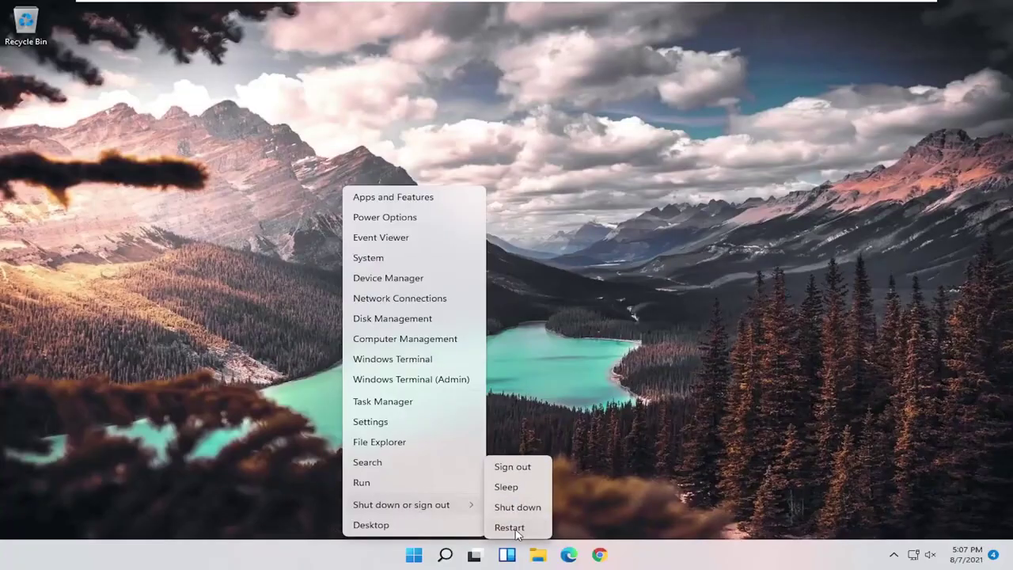